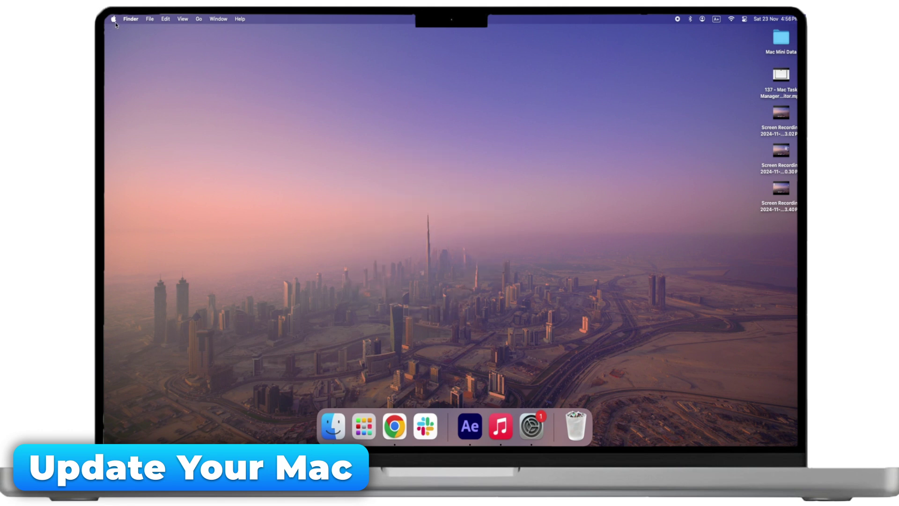
- Open System Settings from the Apple menu and check Software Update for available macOS updates
{"action": "left_click", "coordinate": [115, 21]}
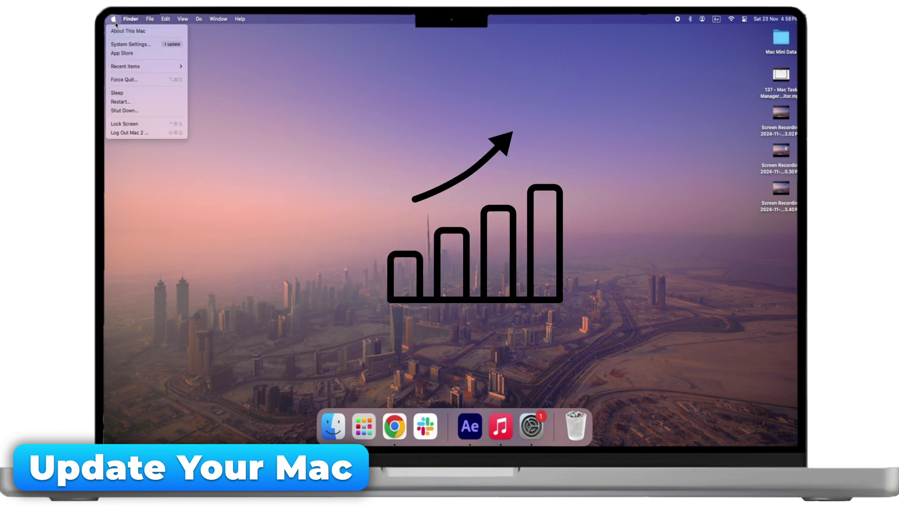
{"action": "left_click", "coordinate": [129, 44]}
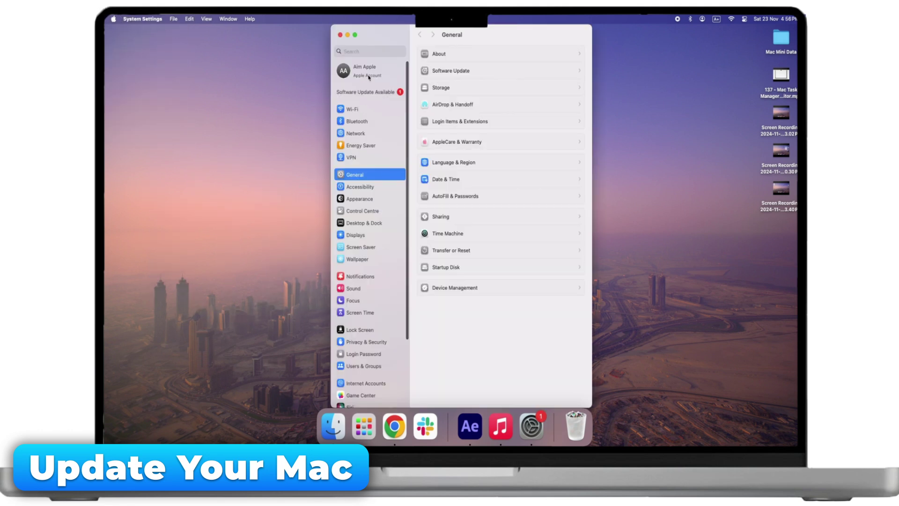
{"action": "left_click", "coordinate": [370, 93]}
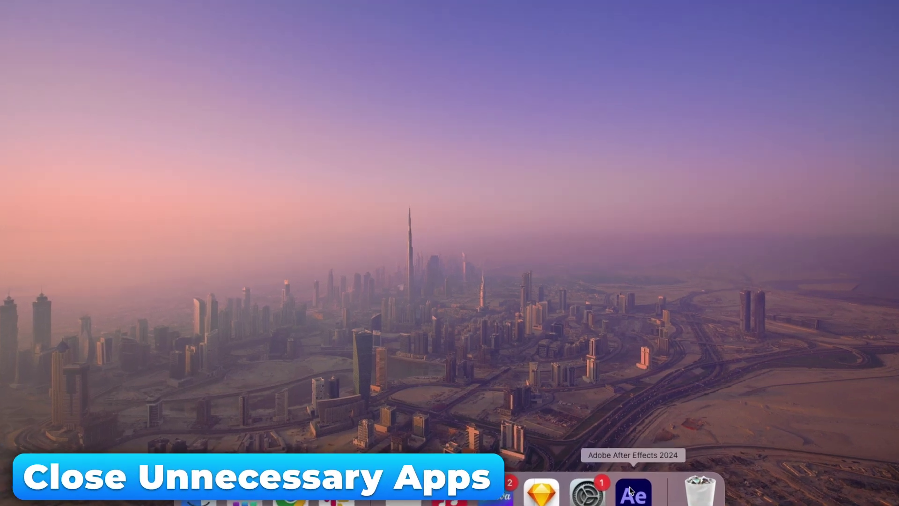
- Quit After Effects, System Settings, Sketch and Canva from their Dock icons
{"action": "right_click", "coordinate": [612, 482]}
{"action": "left_click", "coordinate": [613, 446]}
{"action": "right_click", "coordinate": [572, 483]}
{"action": "left_click", "coordinate": [601, 453]}
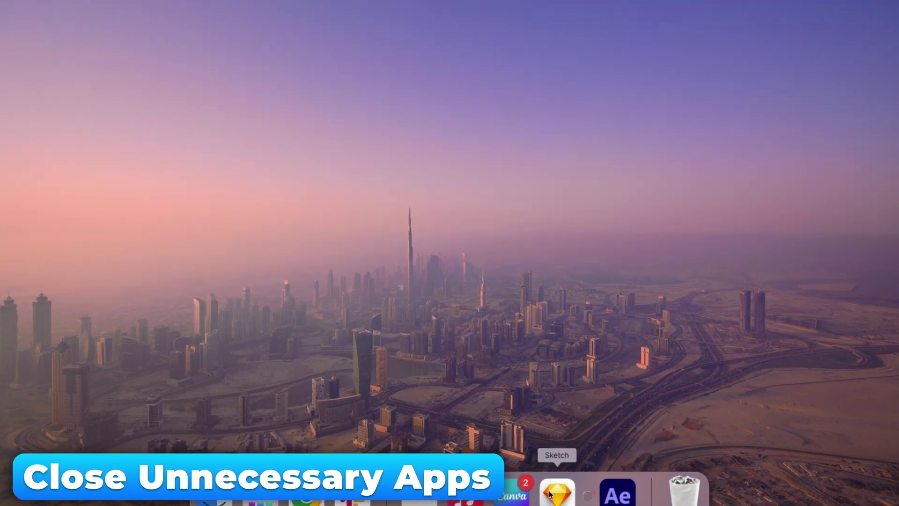
{"action": "right_click", "coordinate": [583, 489]}
{"action": "left_click", "coordinate": [573, 450]}
{"action": "right_click", "coordinate": [563, 488]}
{"action": "left_click", "coordinate": [564, 452]}
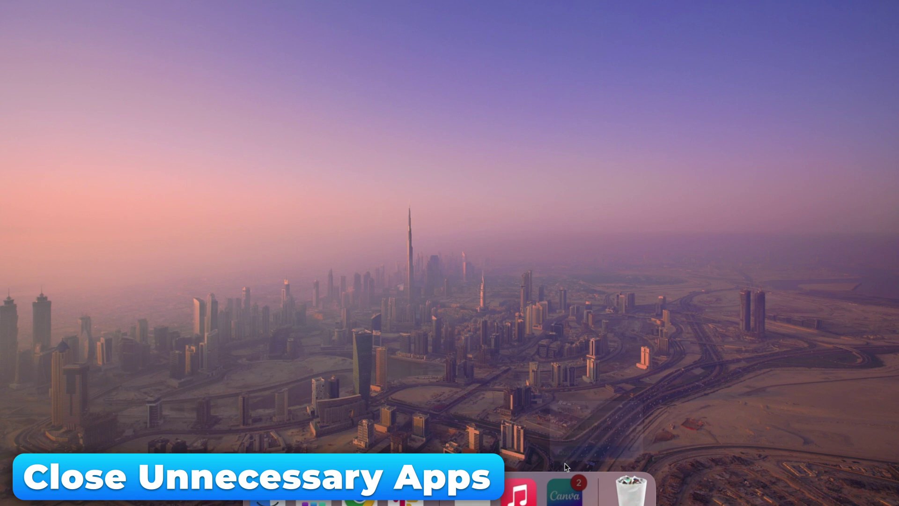
- Leave Music running, and quit Notes and Slack from the Dock
{"action": "right_click", "coordinate": [520, 489]}
{"action": "left_click", "coordinate": [515, 452]}
{"action": "right_click", "coordinate": [472, 489]}
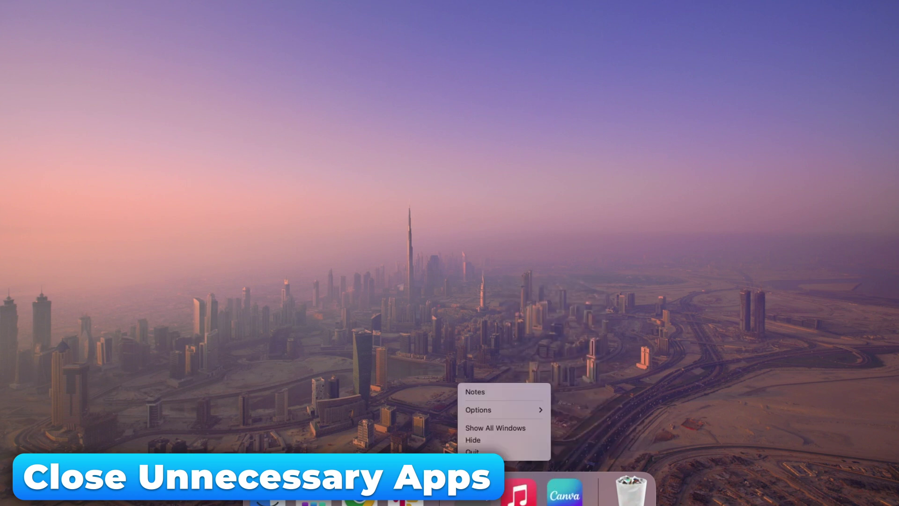
{"action": "left_click", "coordinate": [473, 450]}
{"action": "right_click", "coordinate": [406, 490]}
{"action": "left_click", "coordinate": [431, 452]}
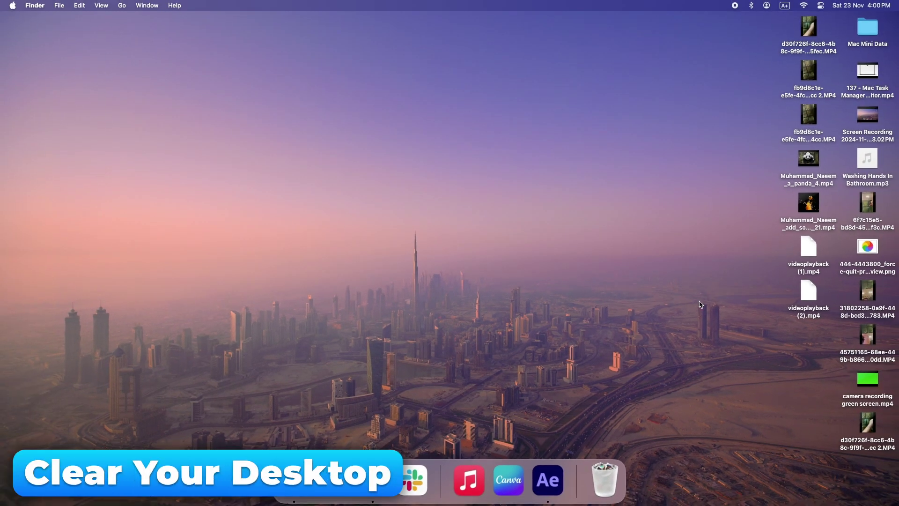
- Move the column of seven desktop files to the Bin
{"action": "left_click_drag", "start_coordinate": [803, 349], "coordinate": [787, 8]}
{"action": "right_click", "coordinate": [803, 46]}
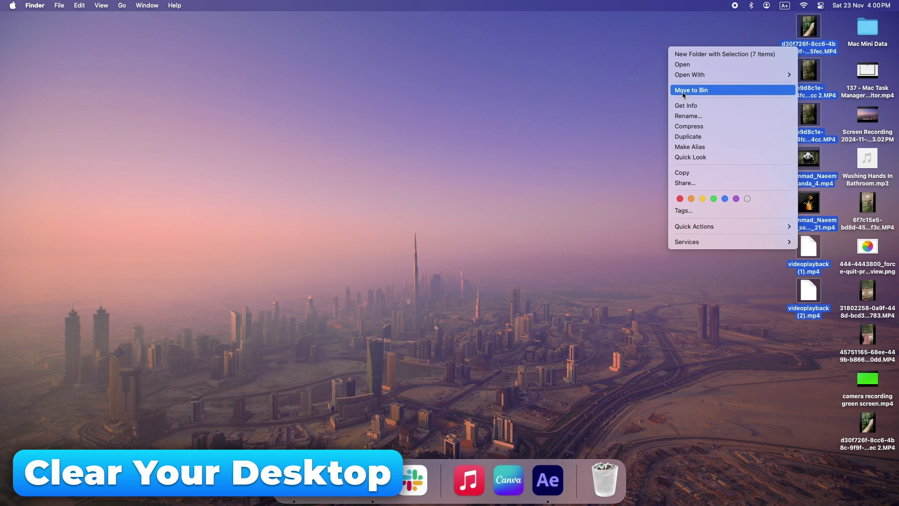
{"action": "left_click", "coordinate": [682, 92]}
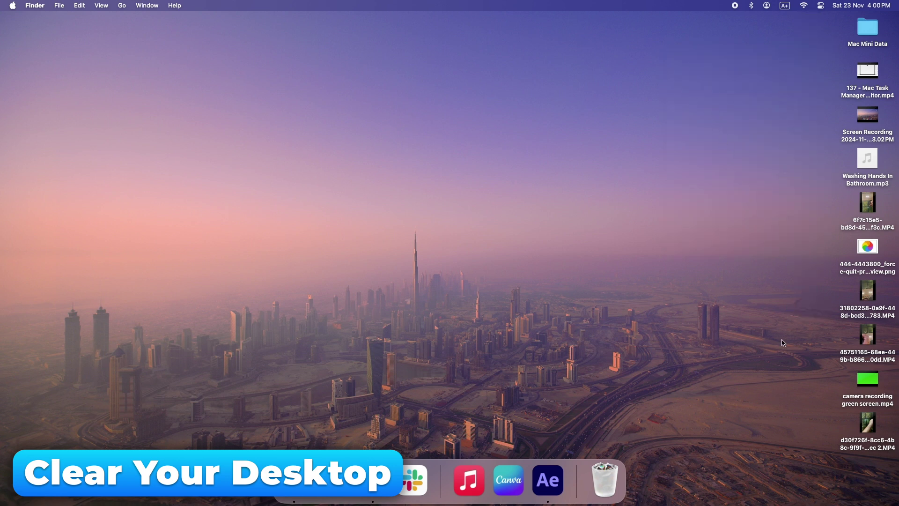
- Move the remaining loose desktop files to the Bin
{"action": "left_click_drag", "start_coordinate": [826, 443], "coordinate": [881, 205]}
{"action": "right_click", "coordinate": [880, 205]}
{"action": "left_click", "coordinate": [766, 250]}
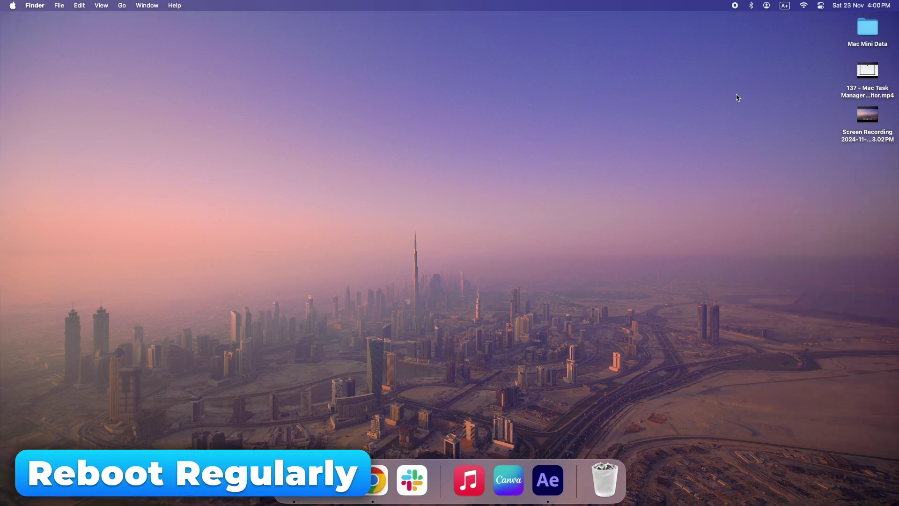
- Restart the Mac using Restart… in the Apple menu
{"action": "left_click", "coordinate": [735, 6]}
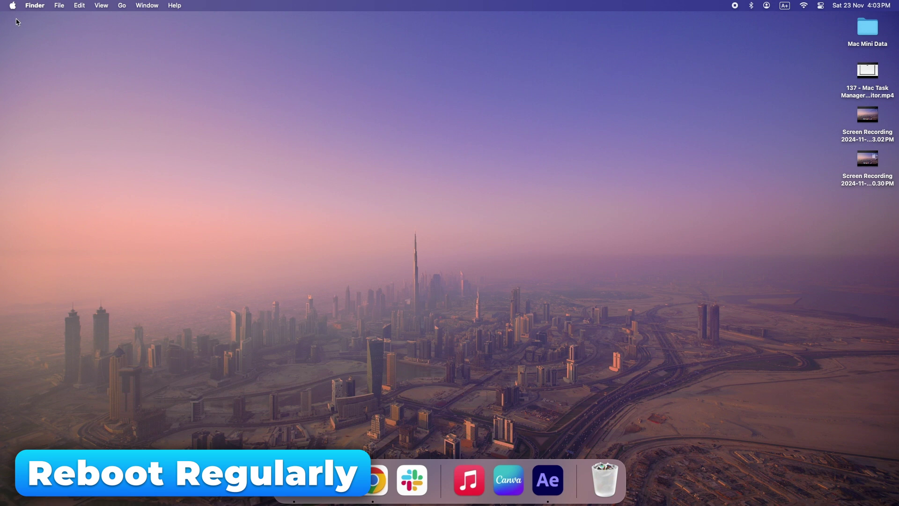
{"action": "left_click", "coordinate": [13, 6]}
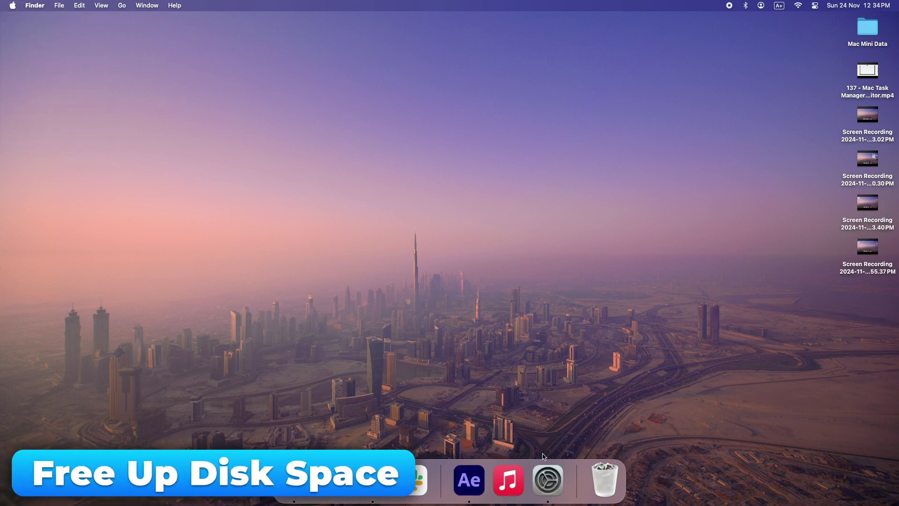
- View General > Storage, showing 485.65 GB of 499.96 GB used plus recommendations
{"action": "left_click", "coordinate": [547, 481]}
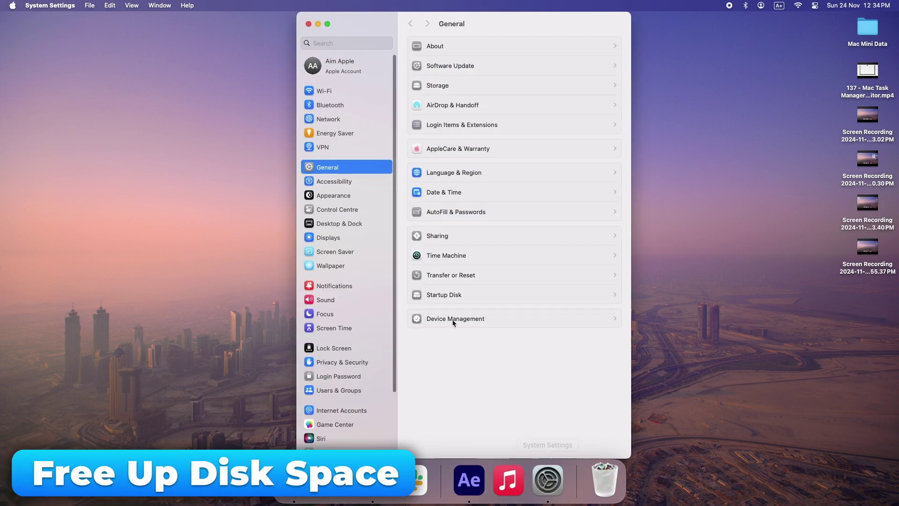
{"action": "left_click", "coordinate": [451, 86]}
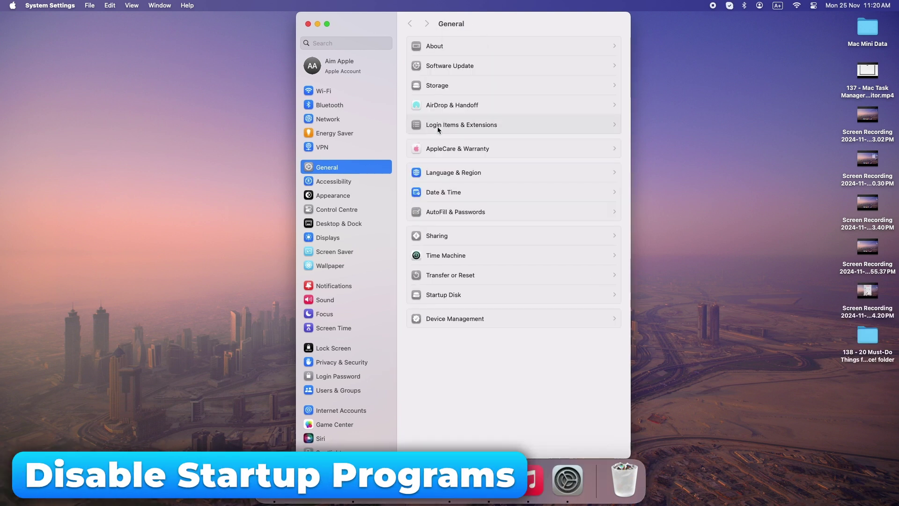
- Switch off Adobe Creative Cloud under Allow in the Background in Login Items & Extensions
{"action": "left_click", "coordinate": [437, 125]}
{"action": "left_click", "coordinate": [611, 187]}
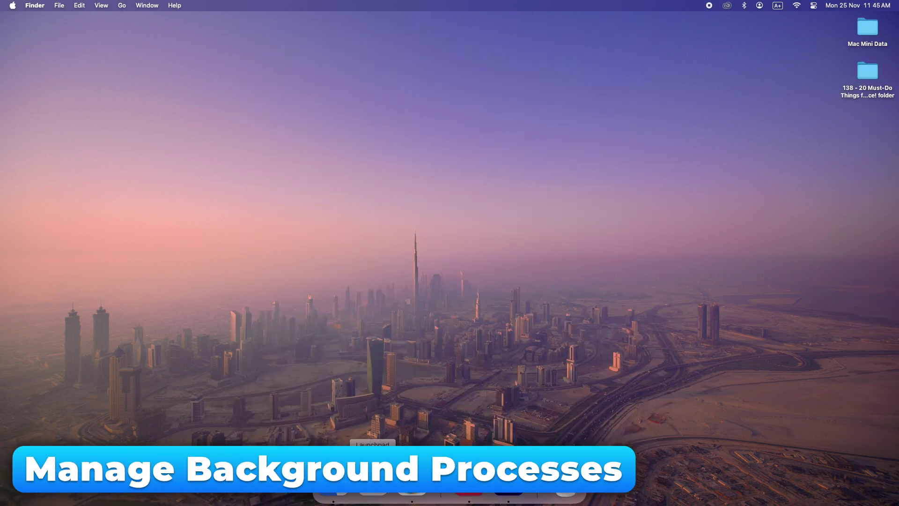
- Launch Activity Monitor by searching 'act' in Launchpad
{"action": "left_click", "coordinate": [373, 490]}
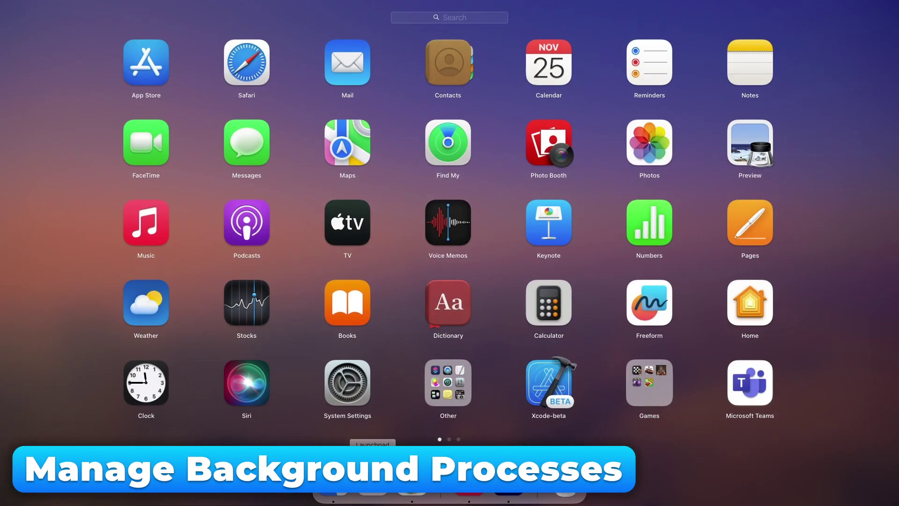
{"action": "type", "text": "act"}
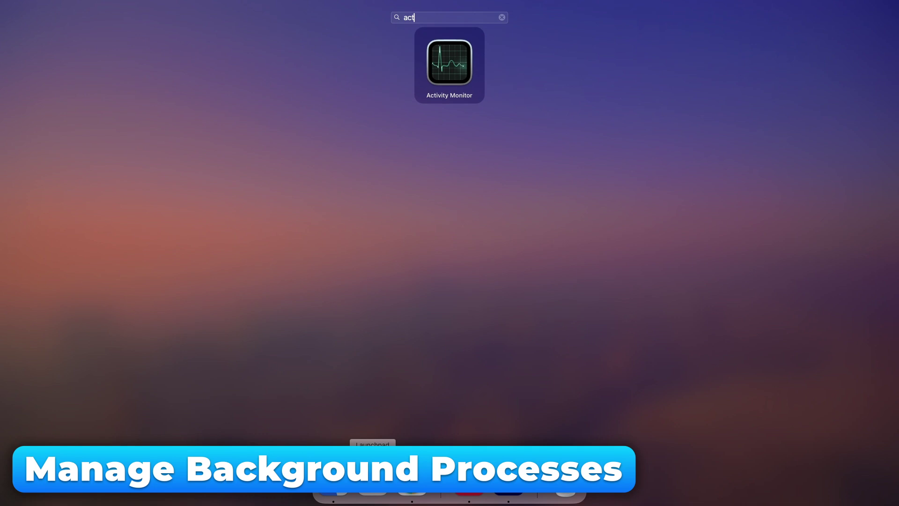
{"action": "key", "text": "Return"}
- Review the Memory, Energy, Disk and Network tabs, then return to the CPU view
{"action": "left_click", "coordinate": [419, 27]}
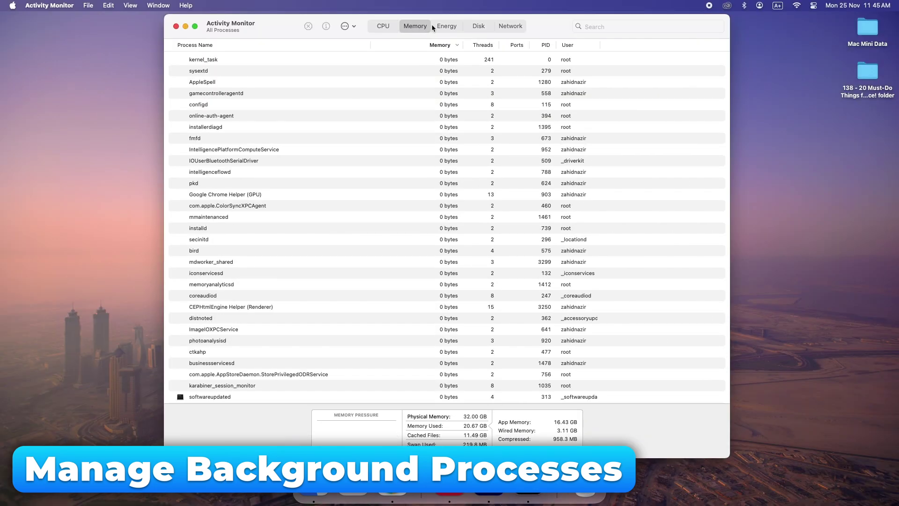
{"action": "left_click", "coordinate": [442, 26]}
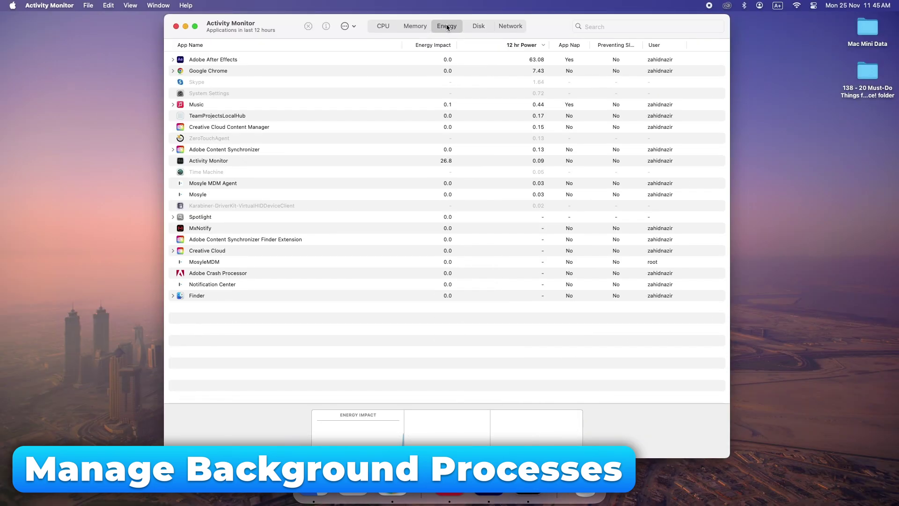
{"action": "left_click", "coordinate": [476, 27]}
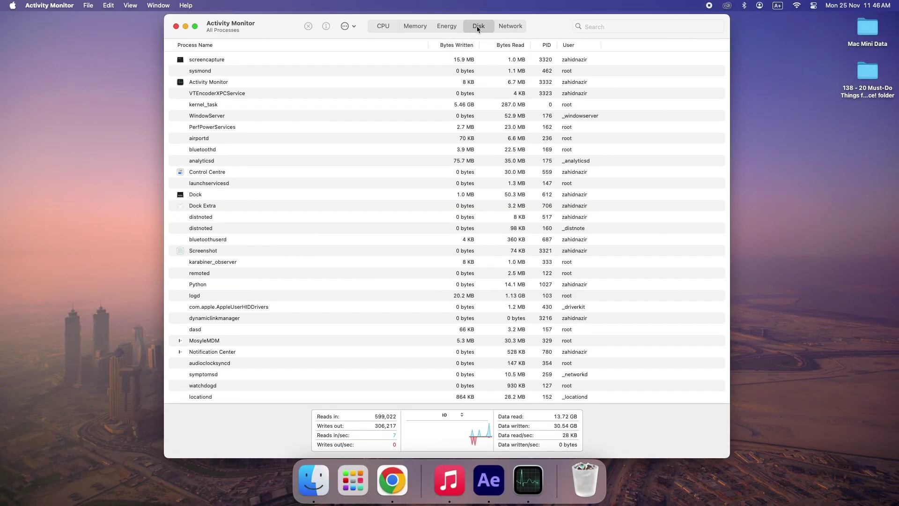
{"action": "left_click", "coordinate": [495, 28]}
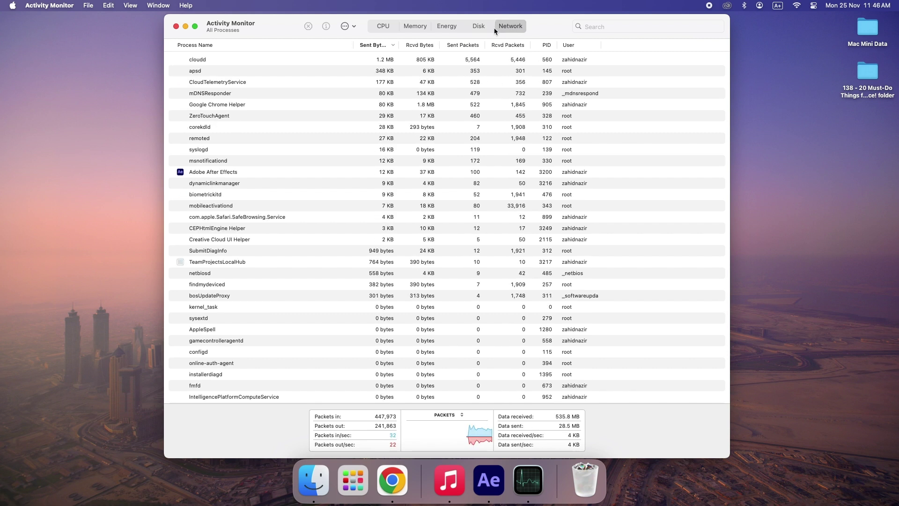
{"action": "left_click", "coordinate": [384, 28]}
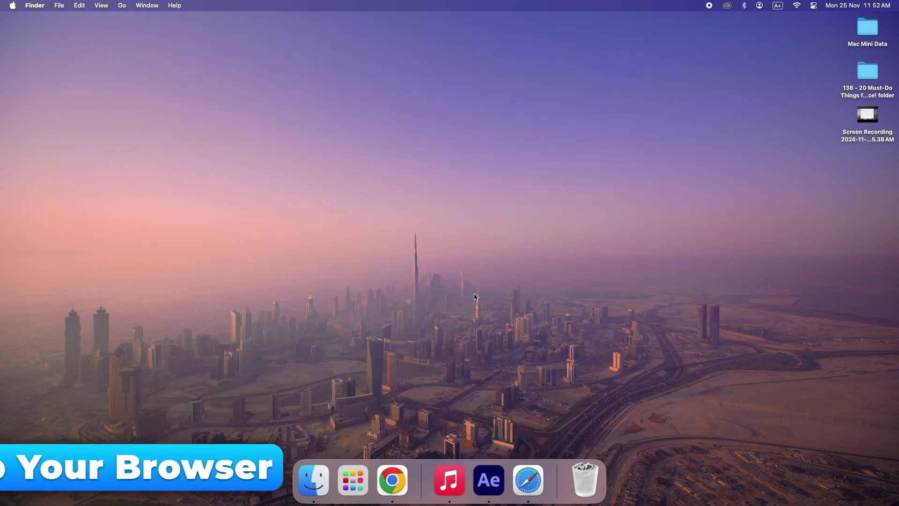
- Clear Safari's browsing history with the range set to All History
{"action": "left_click", "coordinate": [528, 478]}
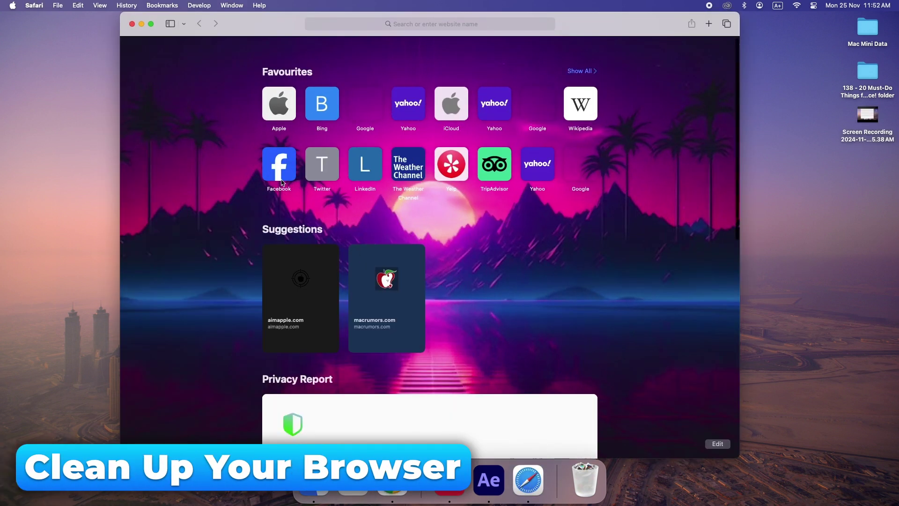
{"action": "left_click", "coordinate": [40, 7]}
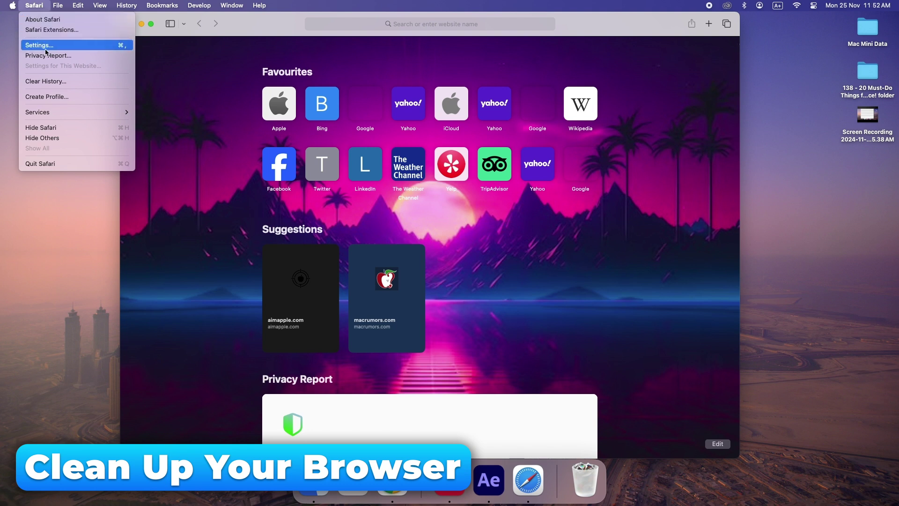
{"action": "left_click", "coordinate": [40, 86]}
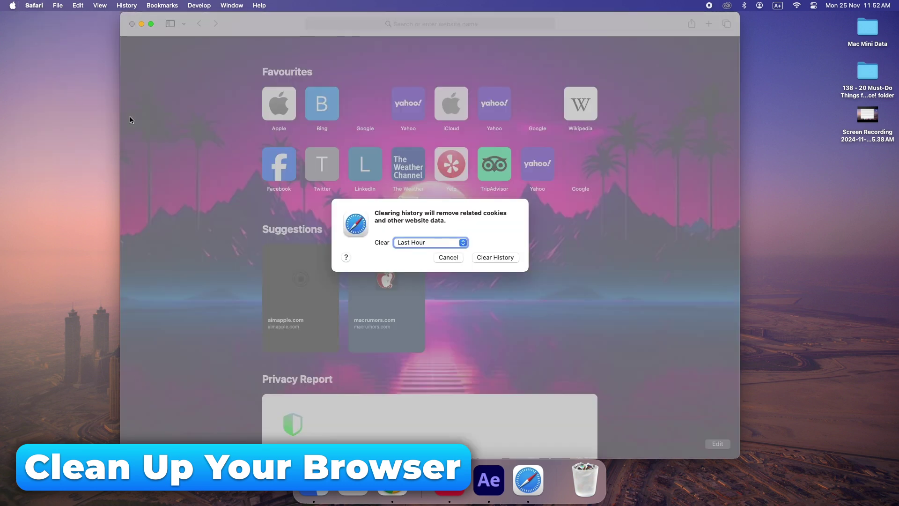
{"action": "left_click", "coordinate": [457, 243]}
{"action": "left_click", "coordinate": [450, 275]}
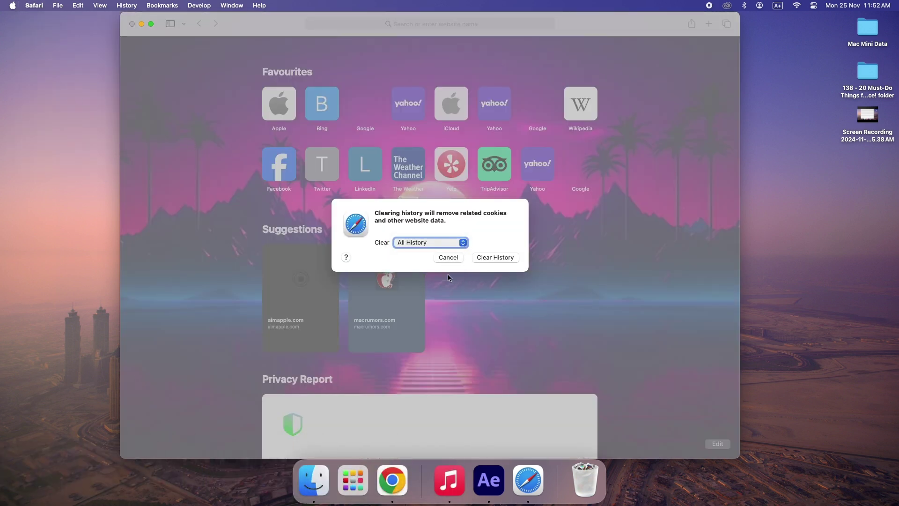
{"action": "left_click", "coordinate": [486, 259]}
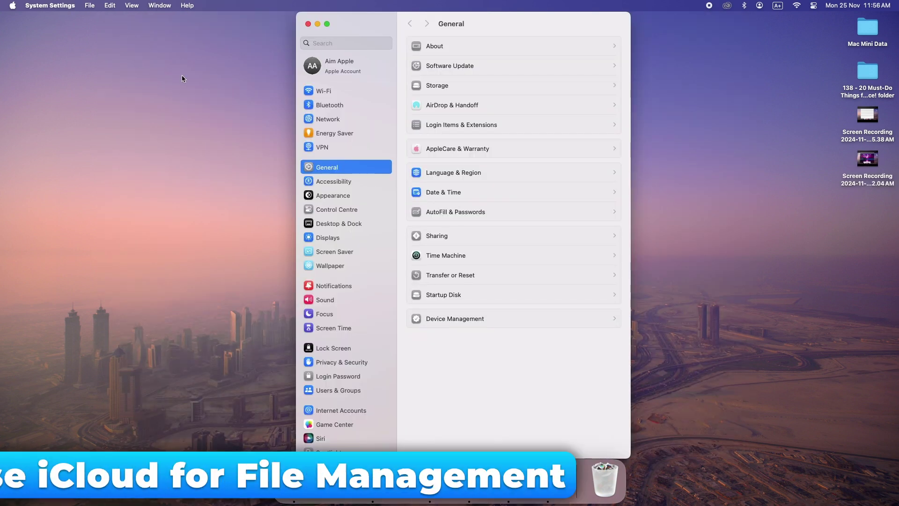
- Under Apple Account > iCloud, keep Photos from syncing this Mac, then view iCloud Drive's options
{"action": "left_click", "coordinate": [348, 67]}
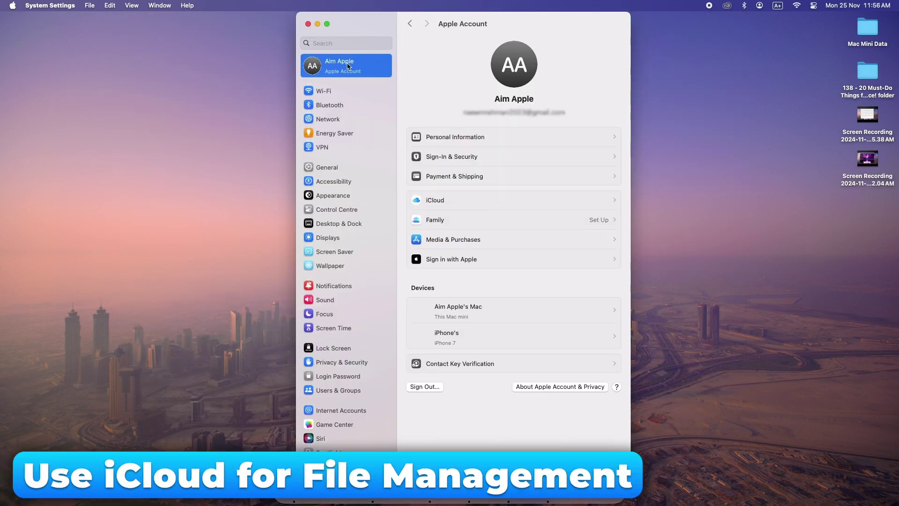
{"action": "left_click", "coordinate": [439, 204]}
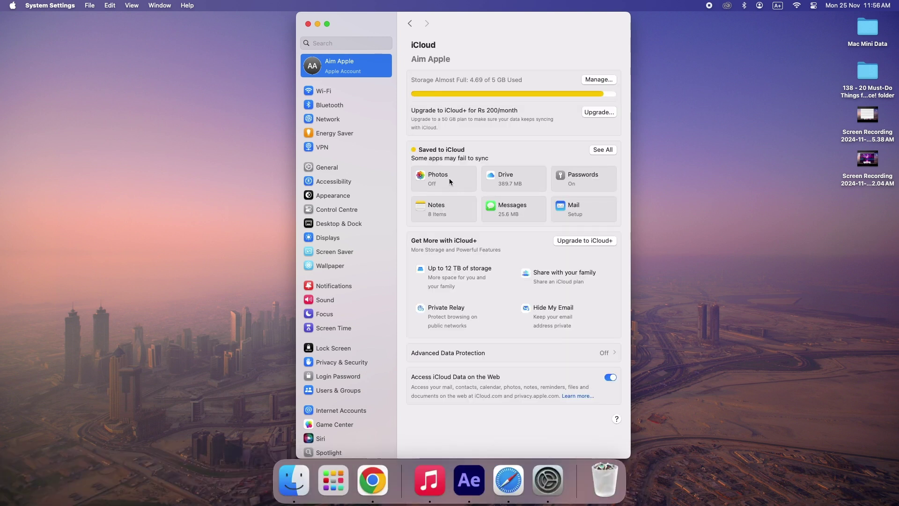
{"action": "left_click", "coordinate": [448, 183]}
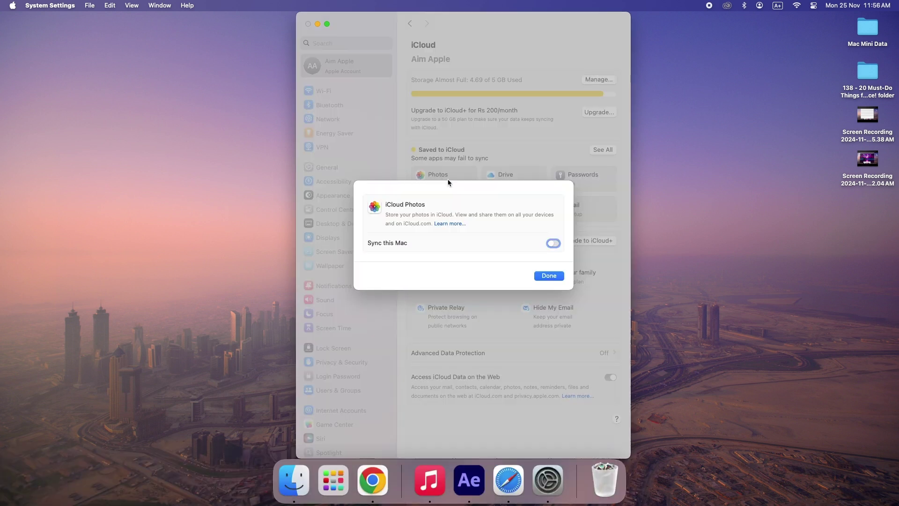
{"action": "left_click", "coordinate": [555, 243]}
{"action": "left_click", "coordinate": [546, 273]}
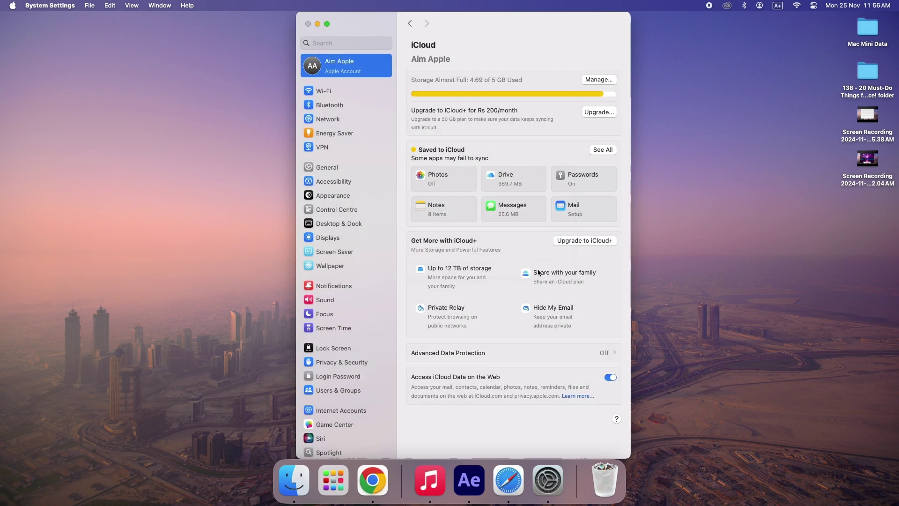
{"action": "left_click", "coordinate": [510, 181]}
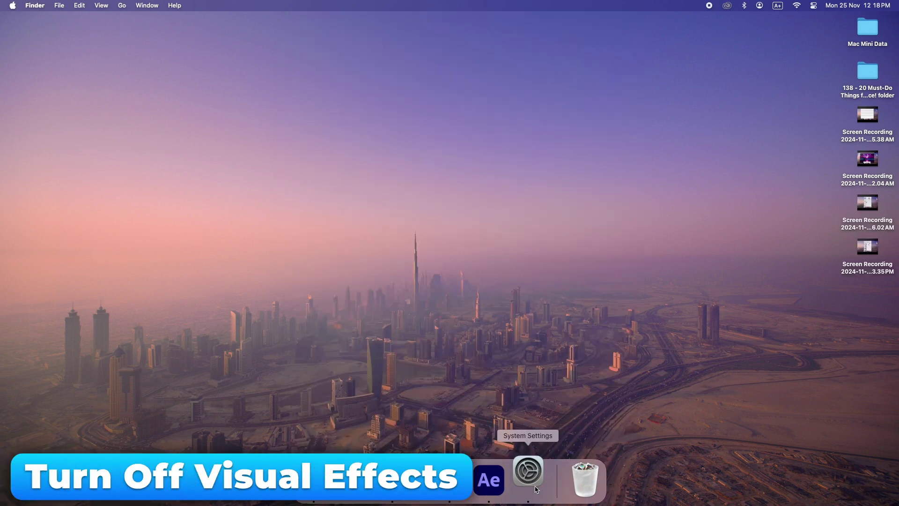
- Turn on Reduce motion under Accessibility > Display
{"action": "left_click", "coordinate": [526, 480]}
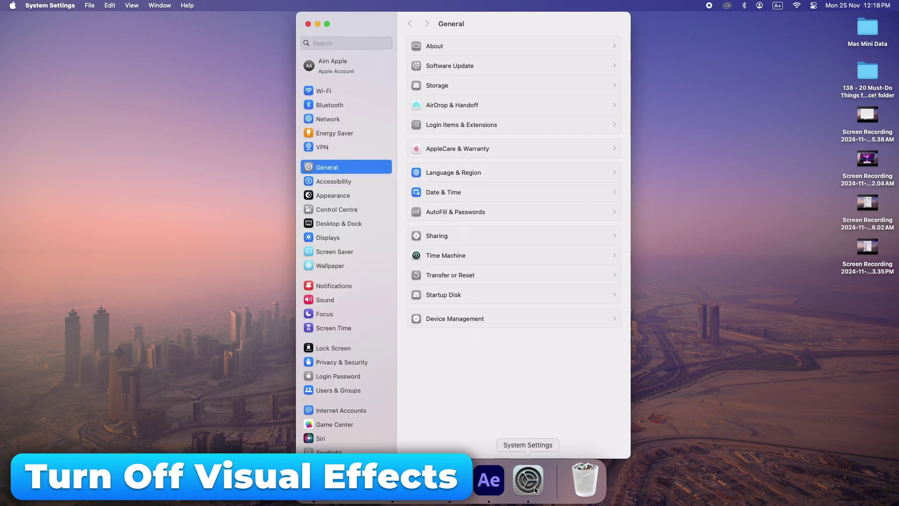
{"action": "left_click", "coordinate": [338, 183]}
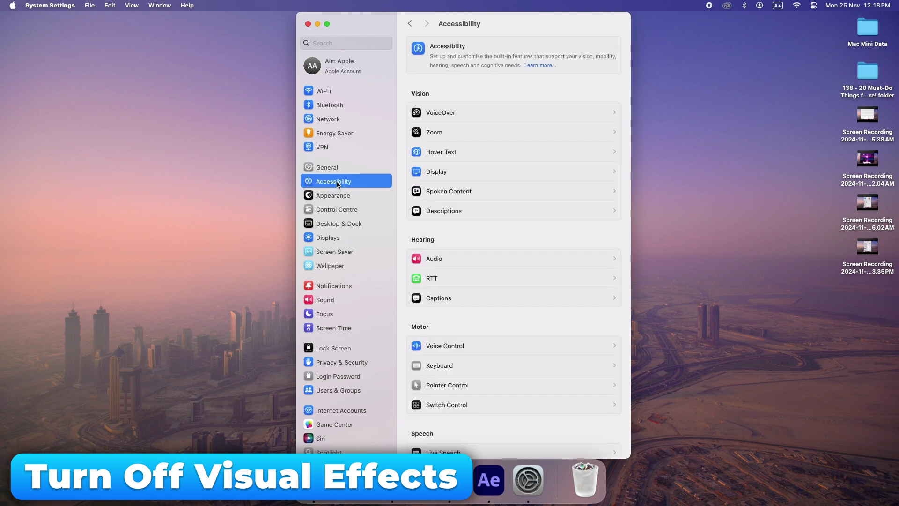
{"action": "left_click", "coordinate": [444, 176]}
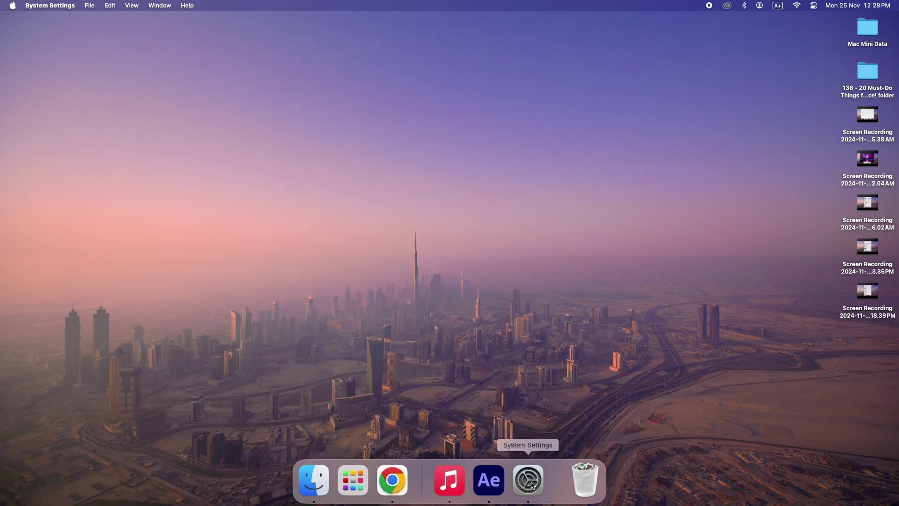
{"action": "left_click", "coordinate": [528, 480]}
- Add the Data folder to Spotlight's Search Privacy exclusions and select the new Data entry
{"action": "scroll", "coordinate": [368, 394], "scroll_direction": "down", "scroll_amount": 4}
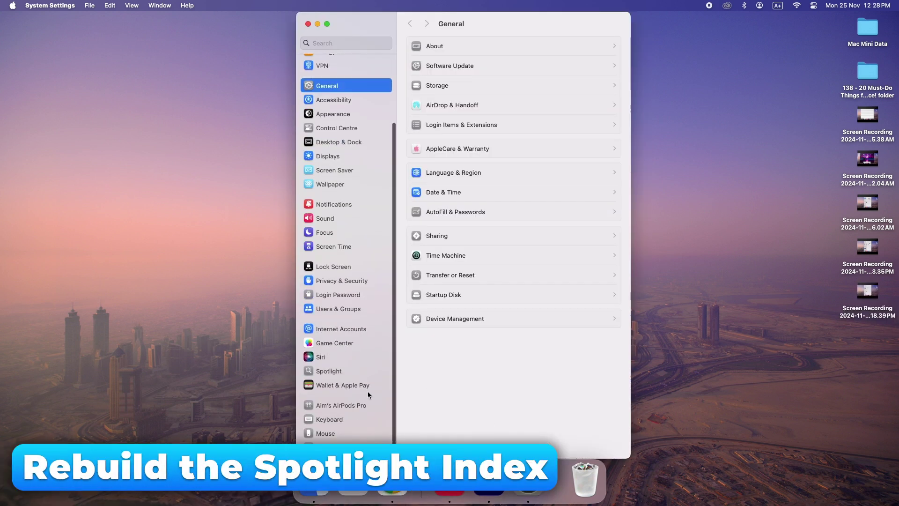
{"action": "left_click", "coordinate": [325, 371]}
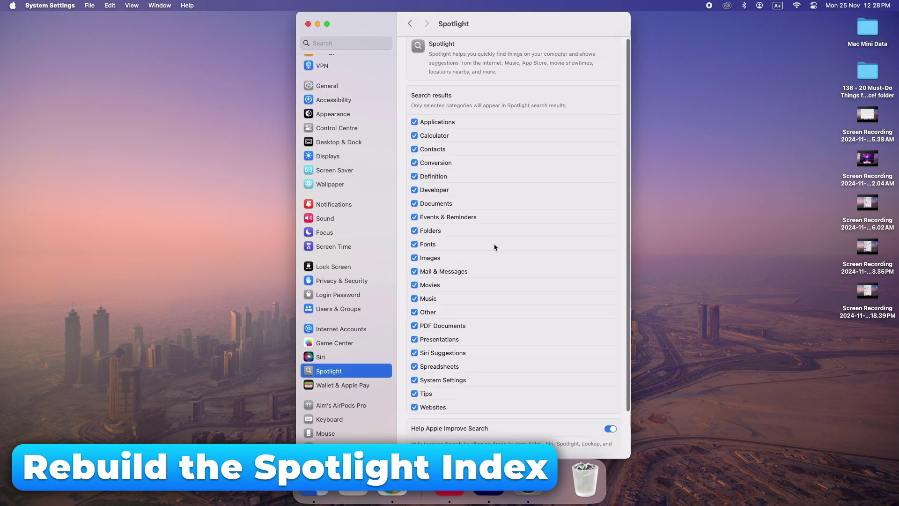
{"action": "scroll", "coordinate": [508, 355], "scroll_direction": "down", "scroll_amount": 2}
{"action": "scroll", "coordinate": [509, 354], "scroll_direction": "down", "scroll_amount": 1}
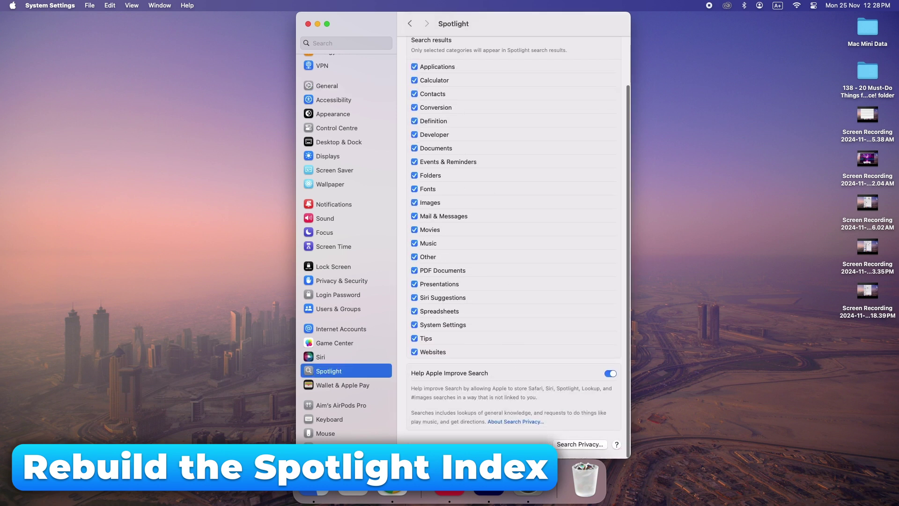
{"action": "left_click", "coordinate": [583, 445]}
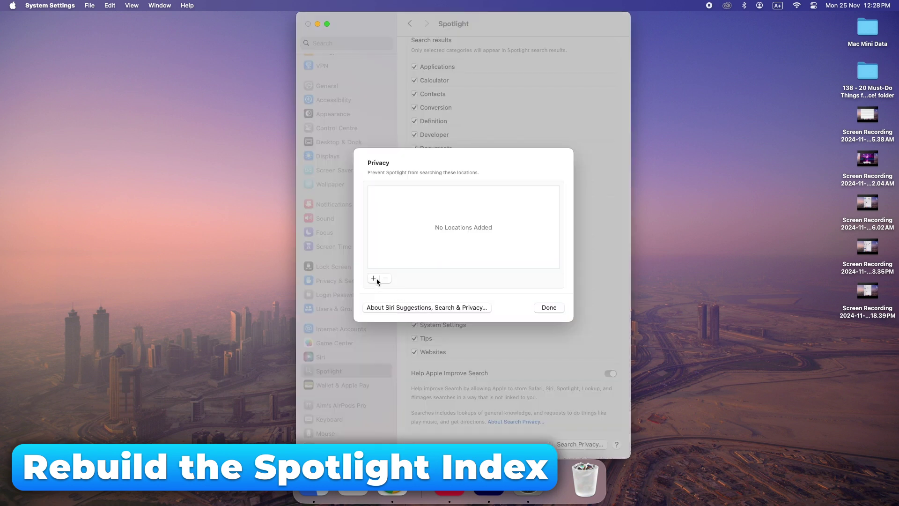
{"action": "left_click", "coordinate": [377, 280]}
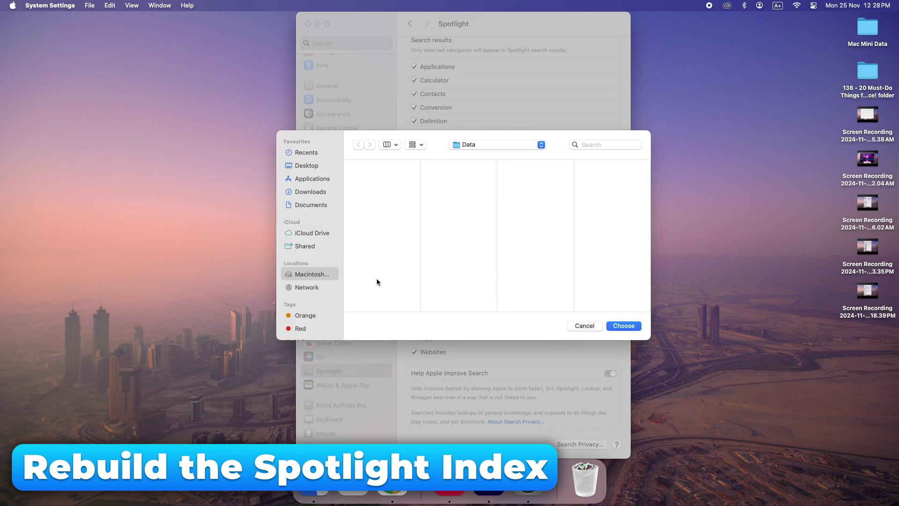
{"action": "left_click", "coordinate": [624, 326]}
{"action": "left_click", "coordinate": [478, 211]}
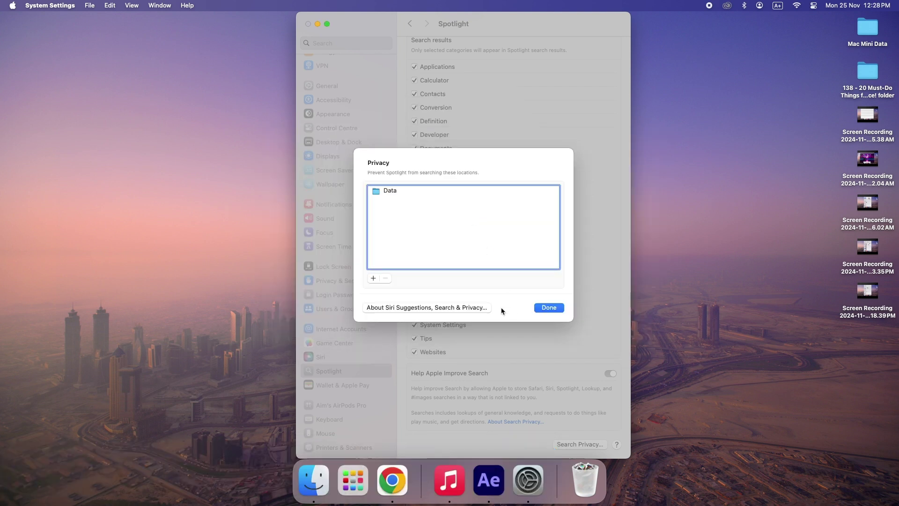
{"action": "left_click", "coordinate": [387, 192]}
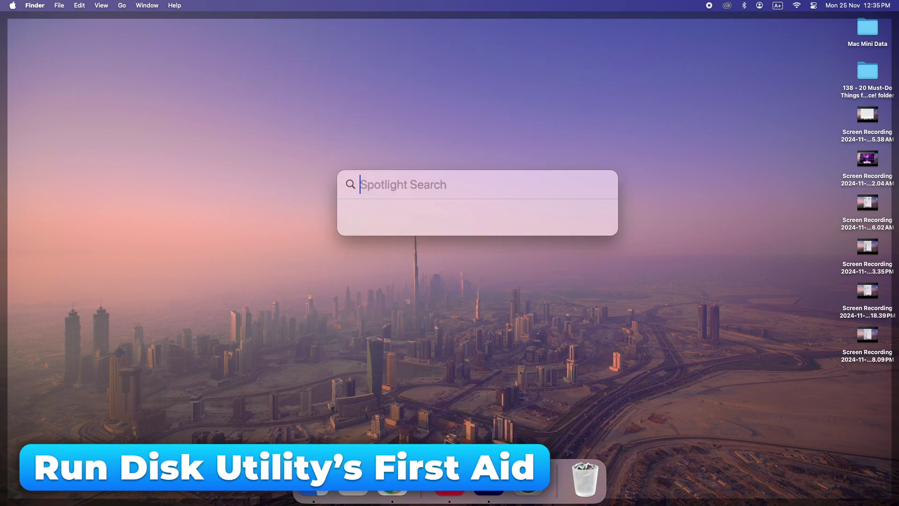
- Launch Disk Utility via a Spotlight search for 'disk' and run First Aid on Macintosh HD
{"action": "type", "text": "disk"}
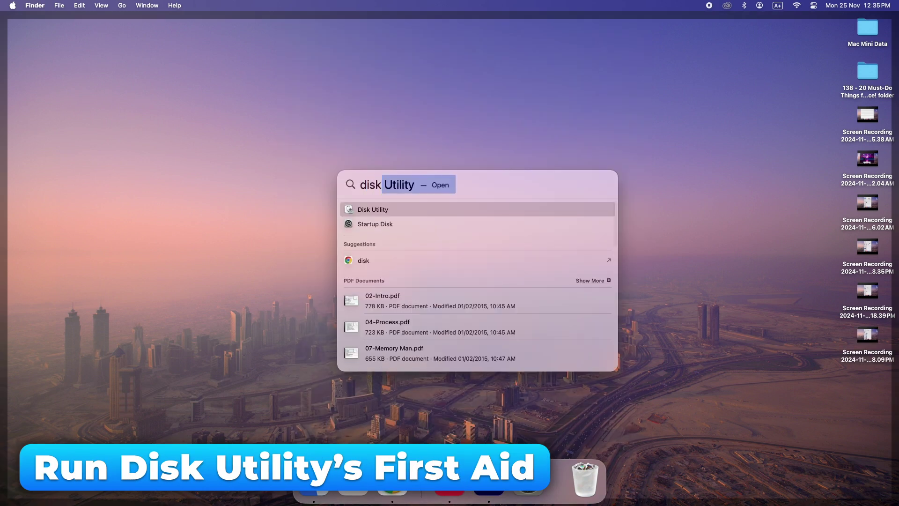
{"action": "key", "text": "Return"}
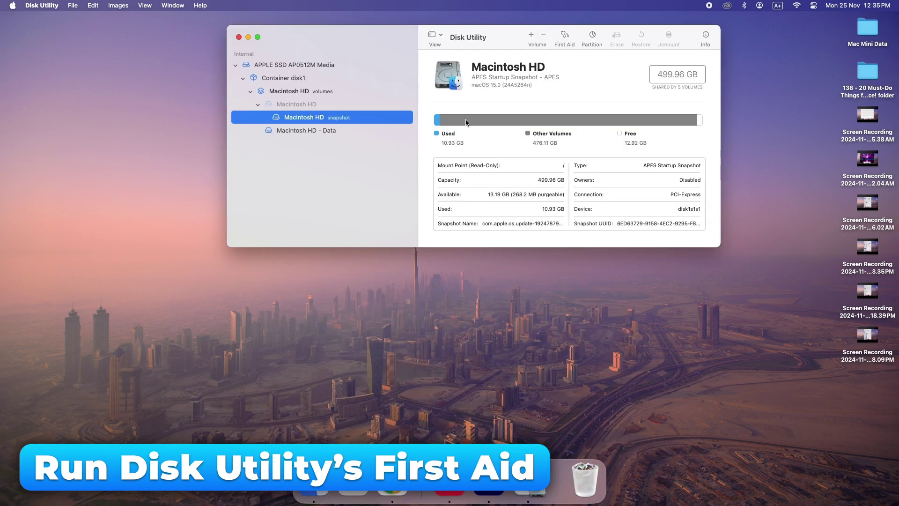
{"action": "left_click", "coordinate": [565, 38]}
{"action": "left_click", "coordinate": [509, 186]}
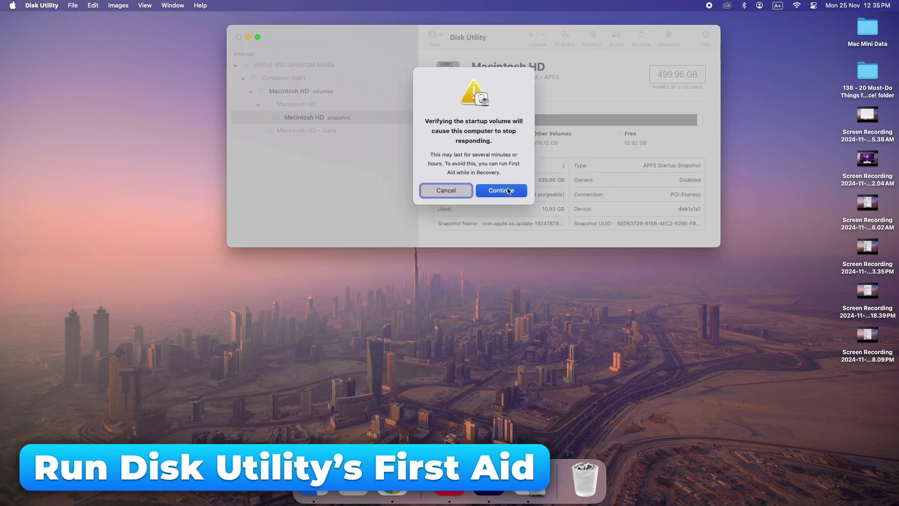
{"action": "left_click", "coordinate": [509, 190]}
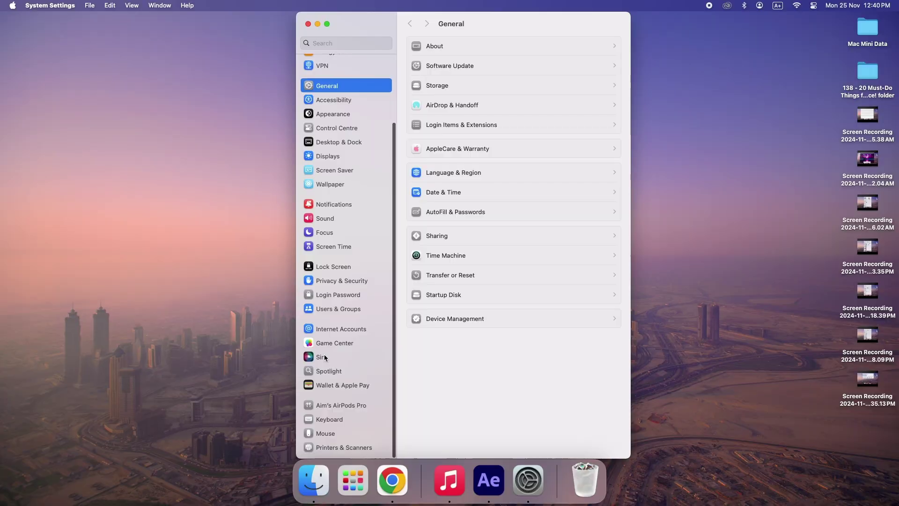
{"action": "left_click", "coordinate": [324, 357]}
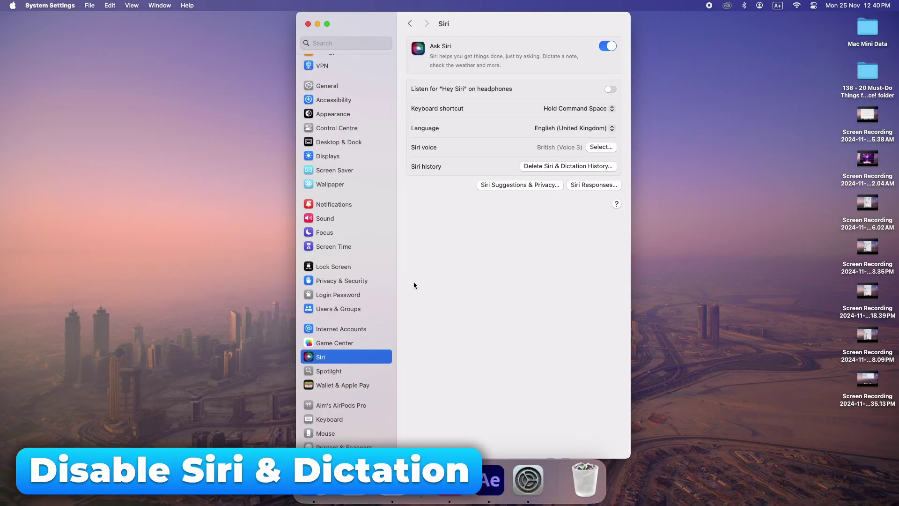
- Switch off the Ask Siri toggle on the Siri settings page
{"action": "left_click", "coordinate": [611, 50]}
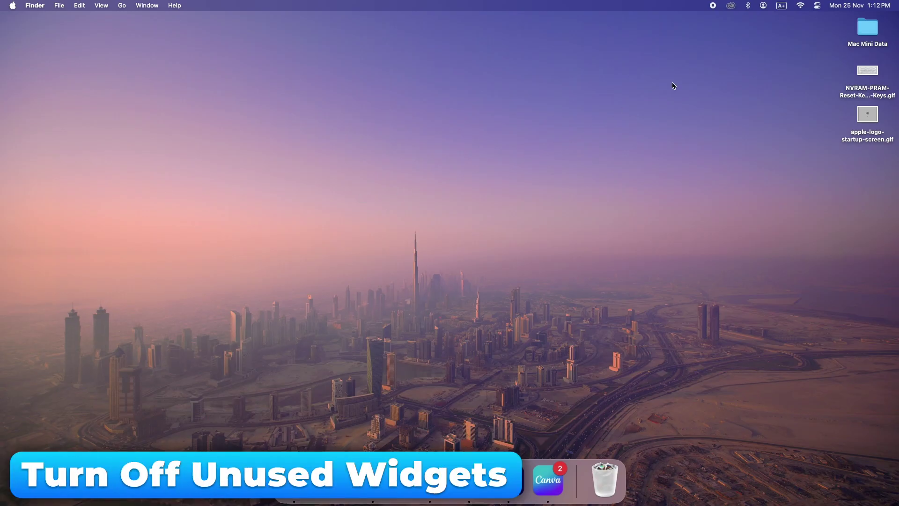
- Edit the Notification Centre widgets from the menu-bar clock and delete the Screen Time widget
{"action": "left_click", "coordinate": [842, 7]}
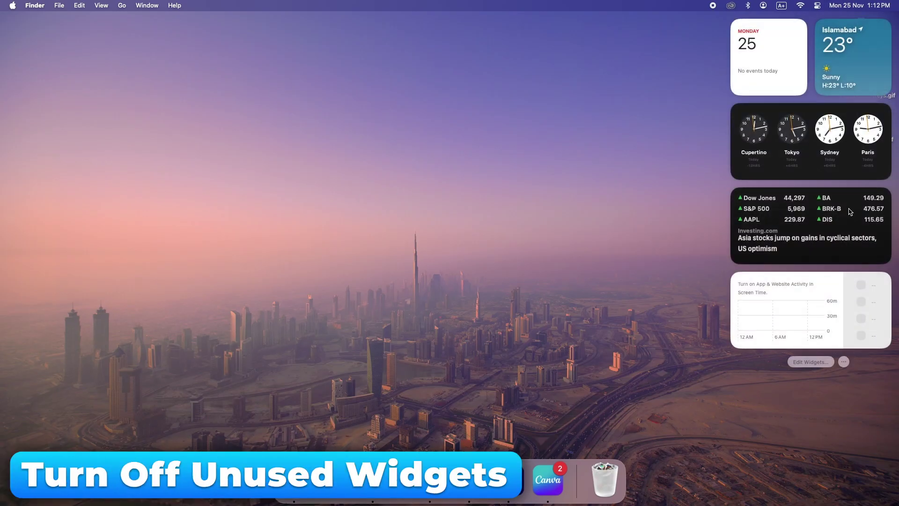
{"action": "left_click", "coordinate": [811, 362]}
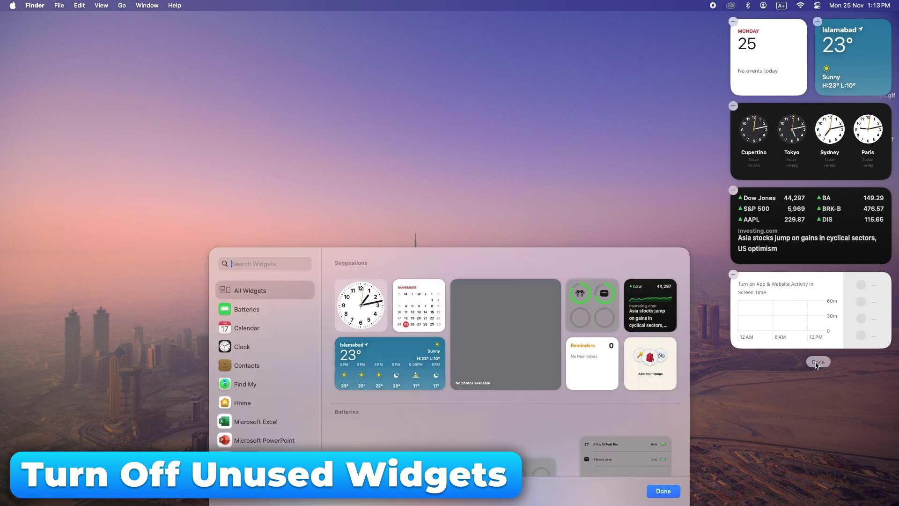
{"action": "left_click", "coordinate": [733, 274]}
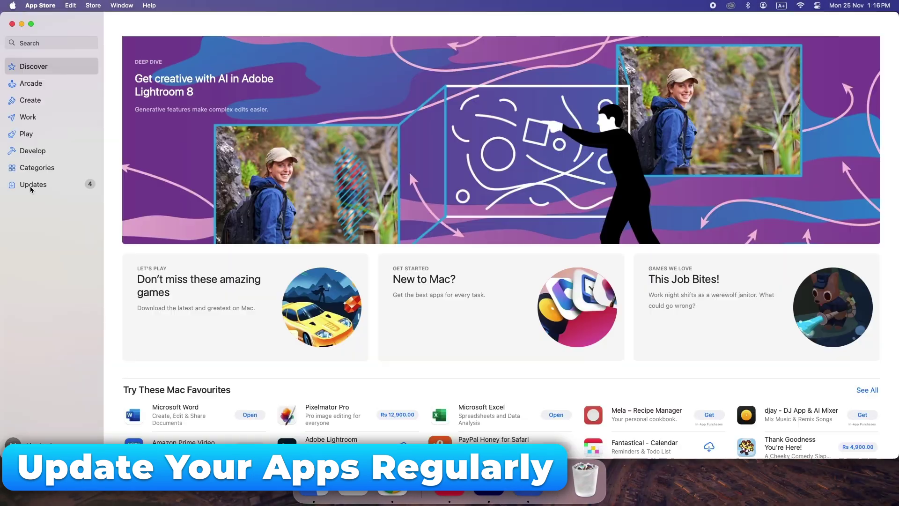
{"action": "left_click", "coordinate": [30, 185]}
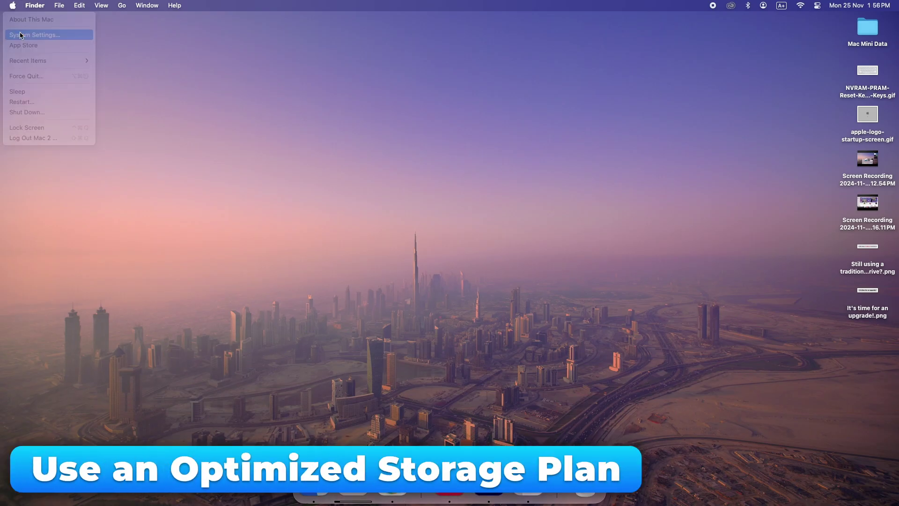
- Enable Optimise Storage for watched movies and TV shows on the General > Storage page
{"action": "left_click", "coordinate": [35, 35]}
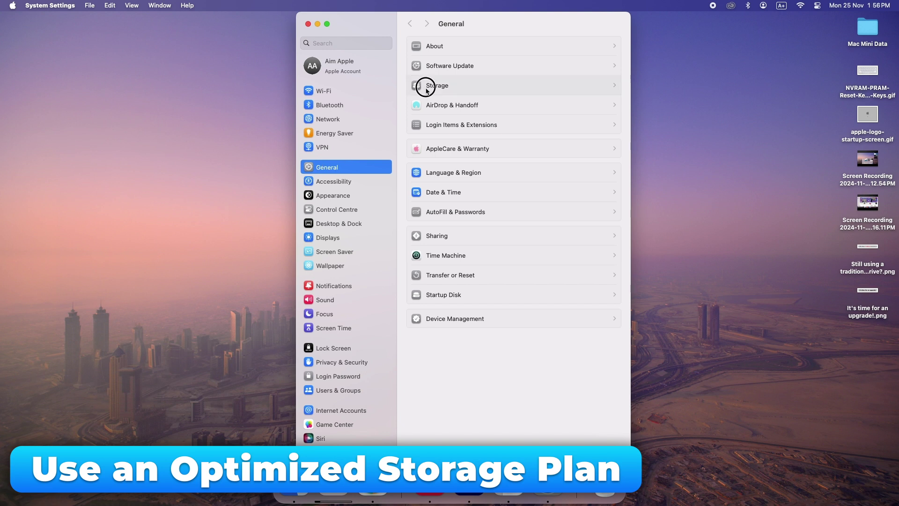
{"action": "left_click", "coordinate": [427, 89]}
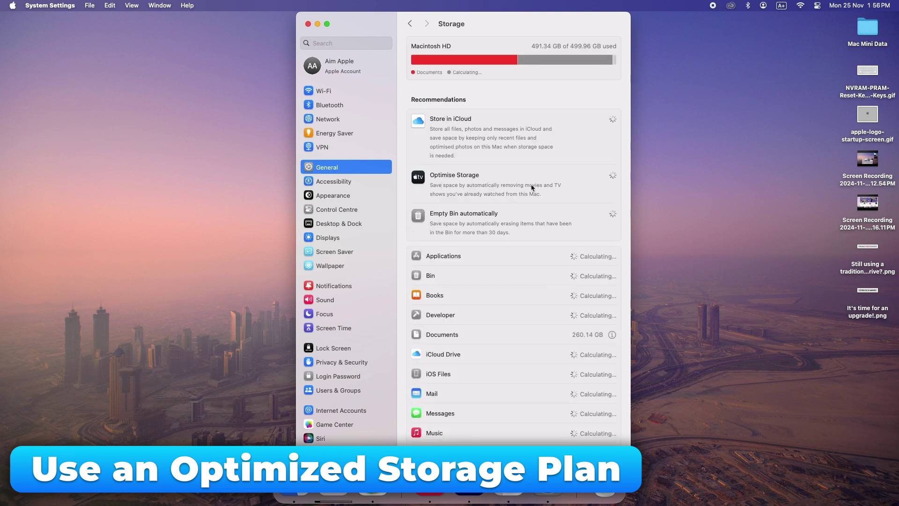
{"action": "left_click", "coordinate": [583, 177]}
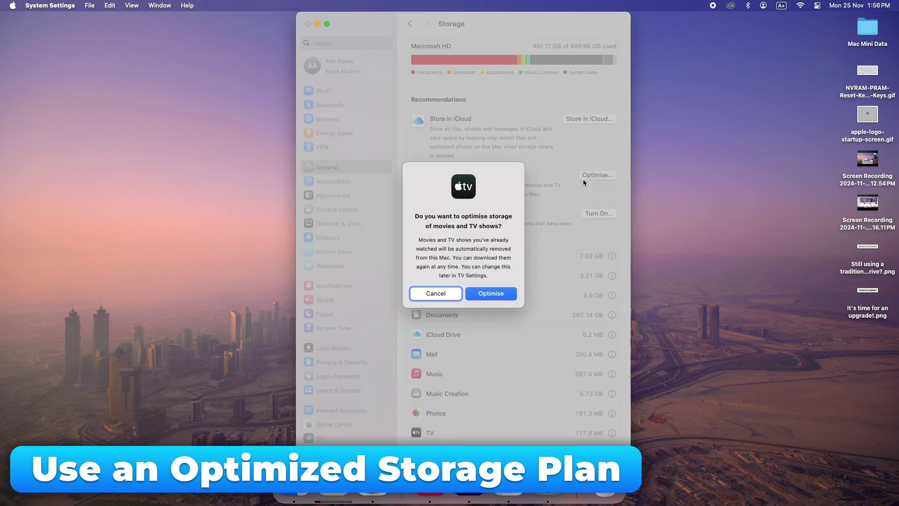
{"action": "left_click", "coordinate": [488, 295]}
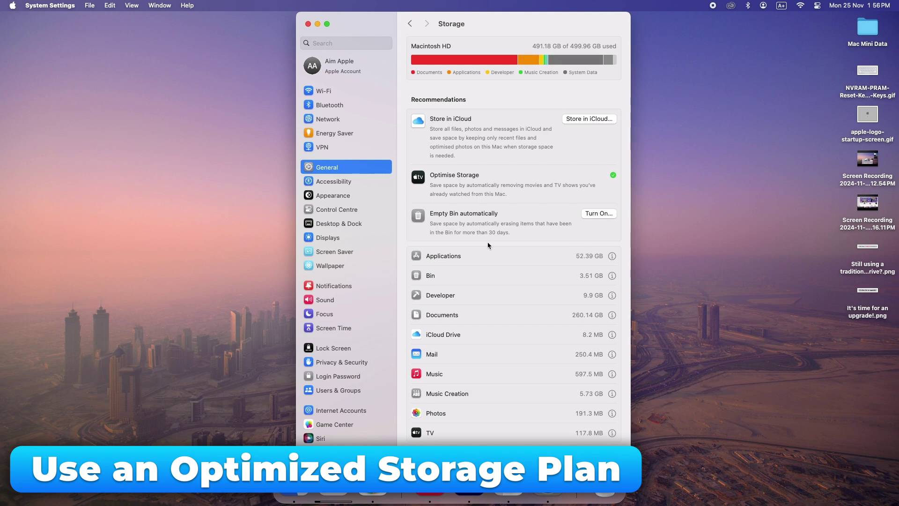